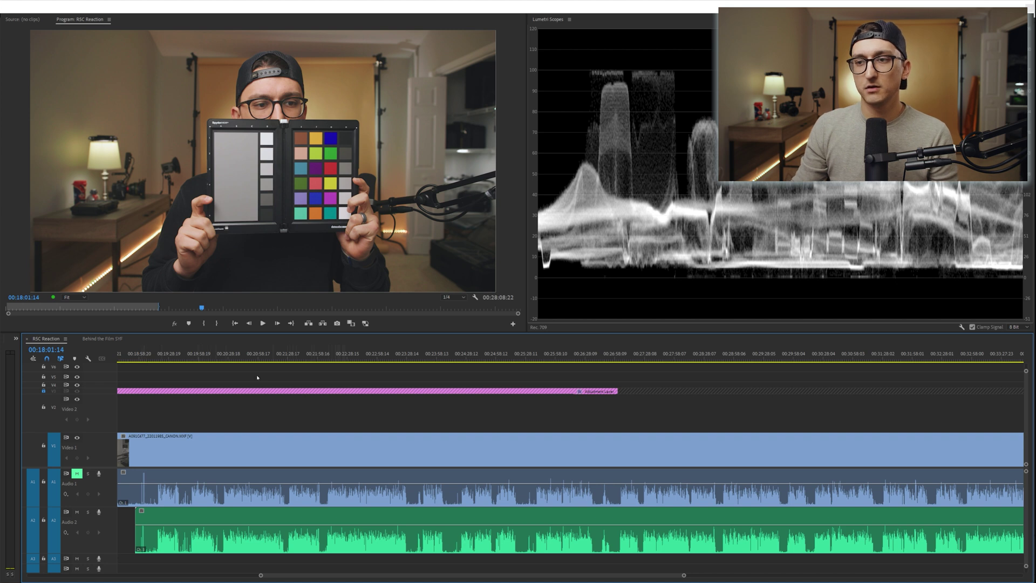
- Move the playhead to about 00:19:57 and send the Audio 2 dialogue clip to Audition with Edit Clip In Adobe Audition
{"action": "left_click_drag", "start_coordinate": [153, 357], "coordinate": [209, 361]}
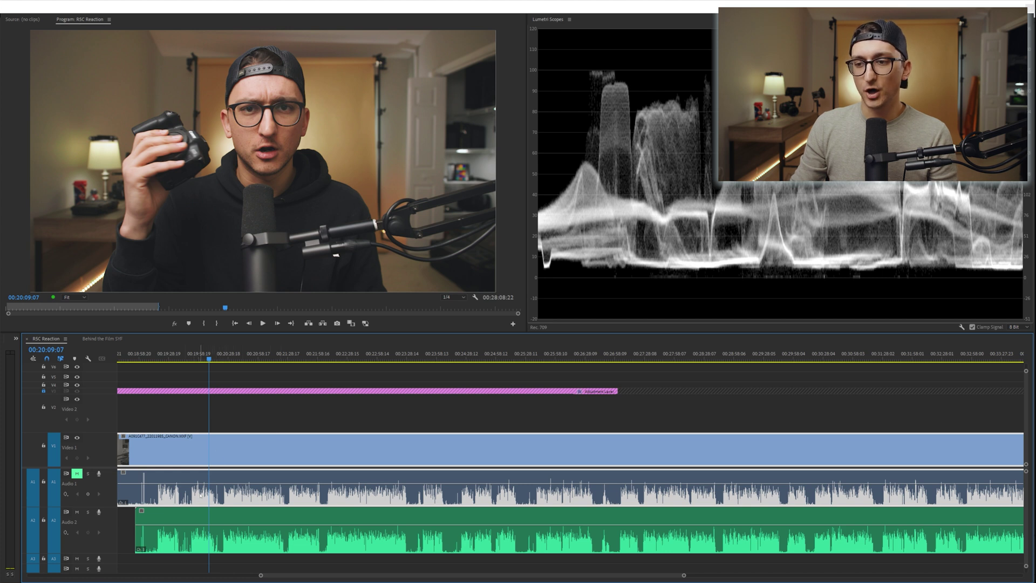
{"action": "left_click", "coordinate": [199, 530]}
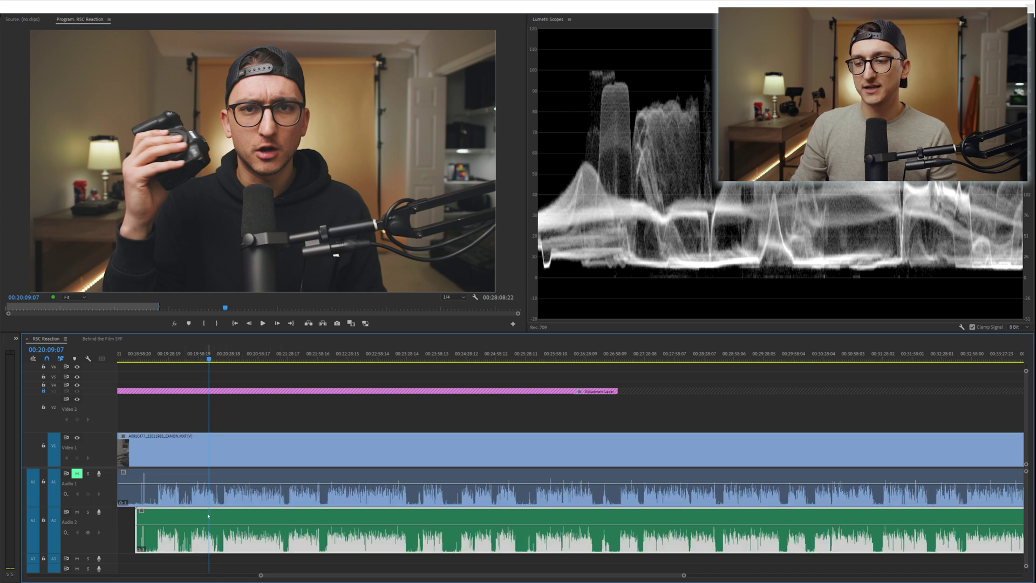
{"action": "scroll", "coordinate": [208, 515], "scroll_direction": "right", "scroll_amount": 1}
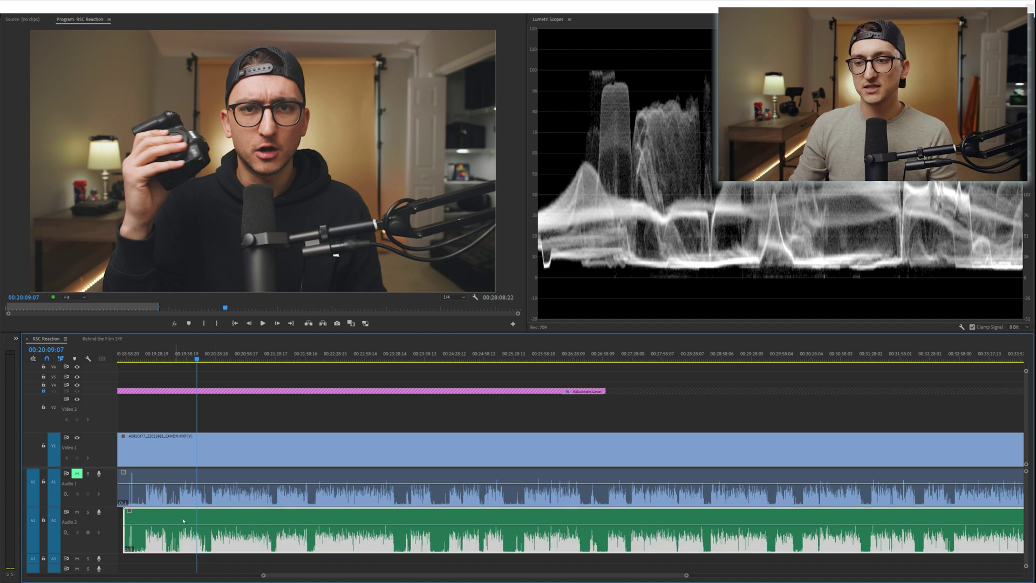
{"action": "right_click", "coordinate": [184, 518]}
{"action": "mouse_move", "coordinate": [242, 333]}
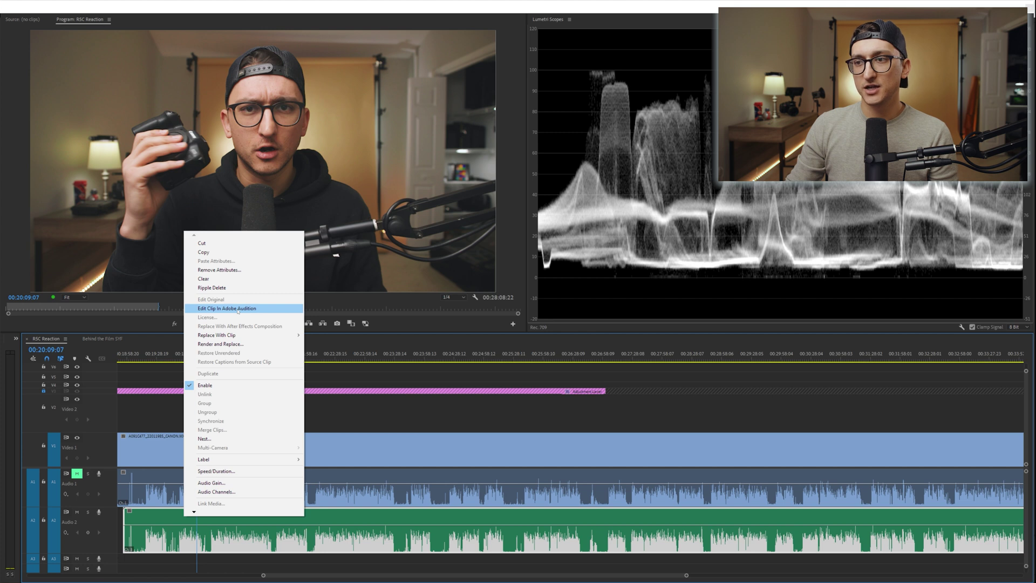
{"action": "left_click", "coordinate": [238, 309]}
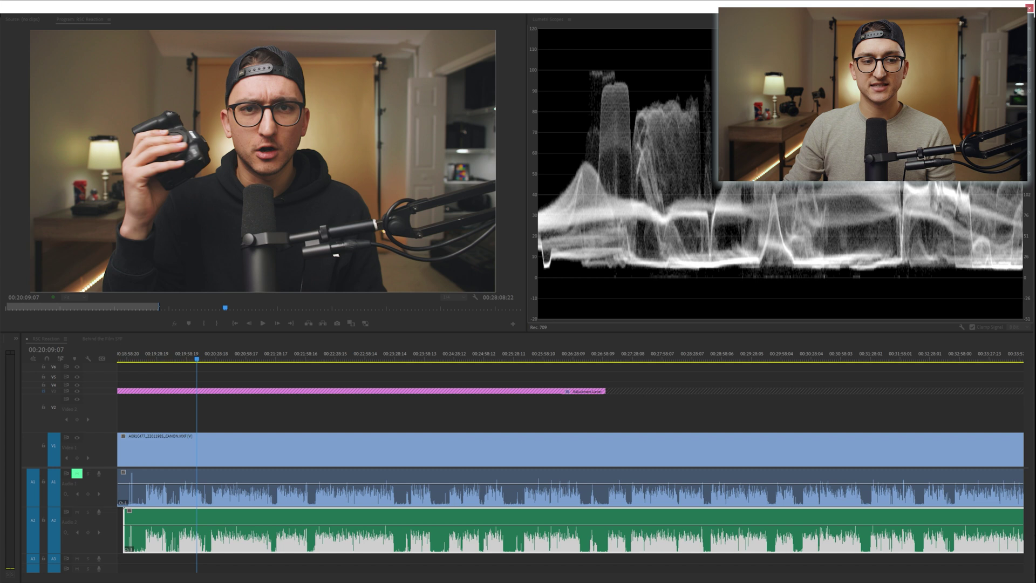
{"action": "left_click_drag", "start_coordinate": [327, 120], "coordinate": [268, 211]}
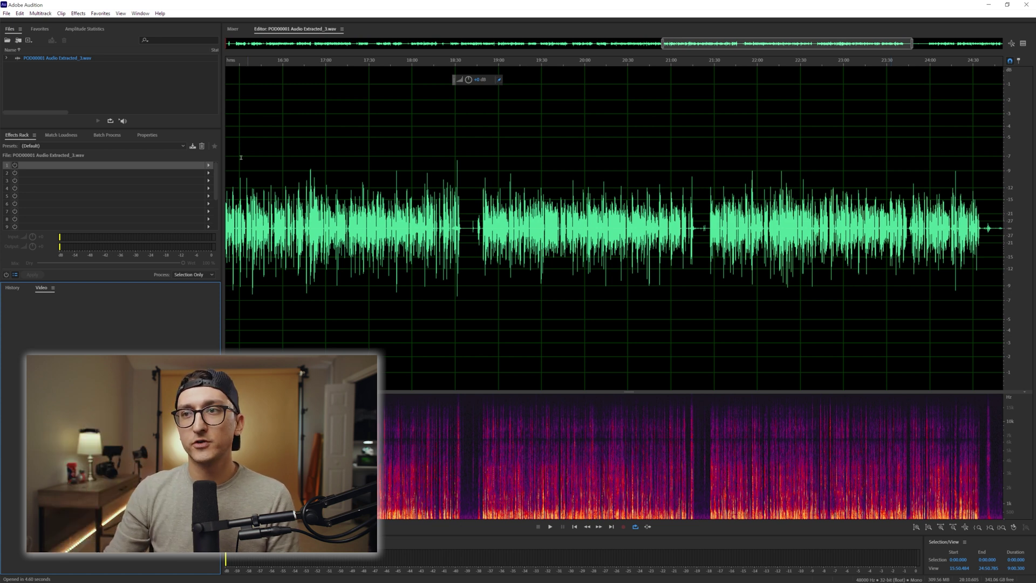
- Load the Podcast rack preset and inspect its Tube-modeled Compressor and Hard Limiter settings
{"action": "left_click", "coordinate": [54, 146]}
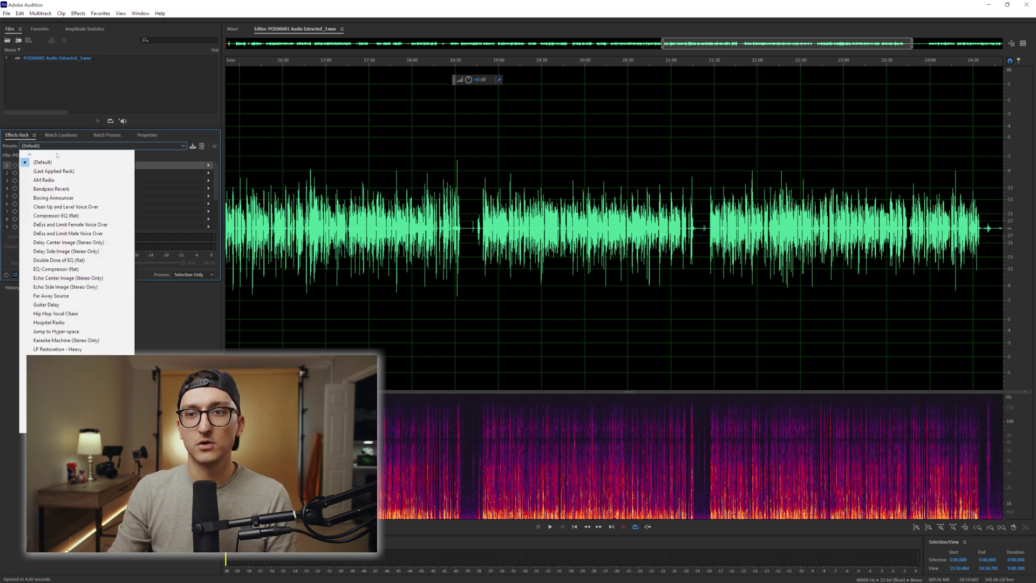
{"action": "left_click", "coordinate": [53, 402]}
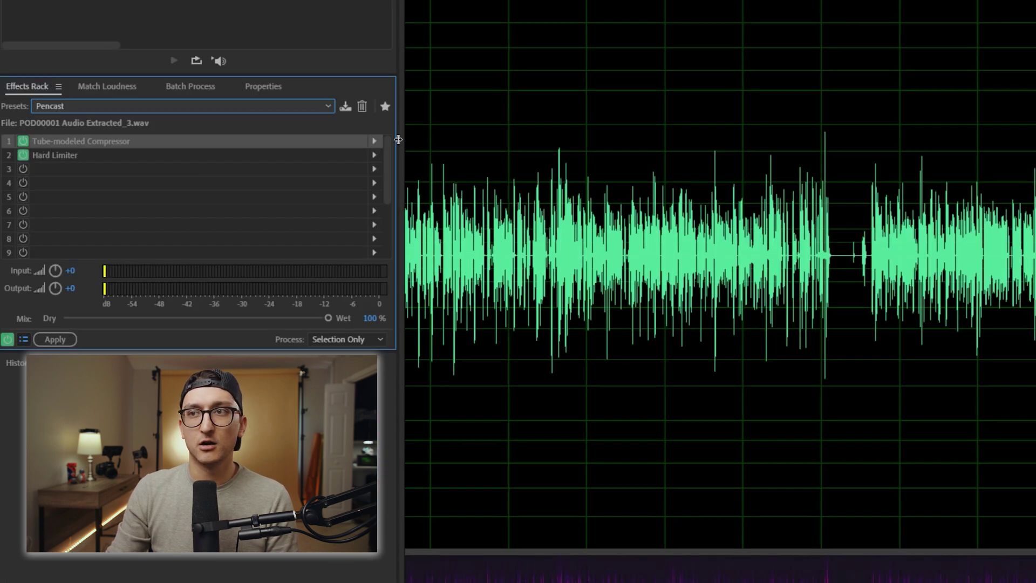
{"action": "double_click", "coordinate": [260, 140]}
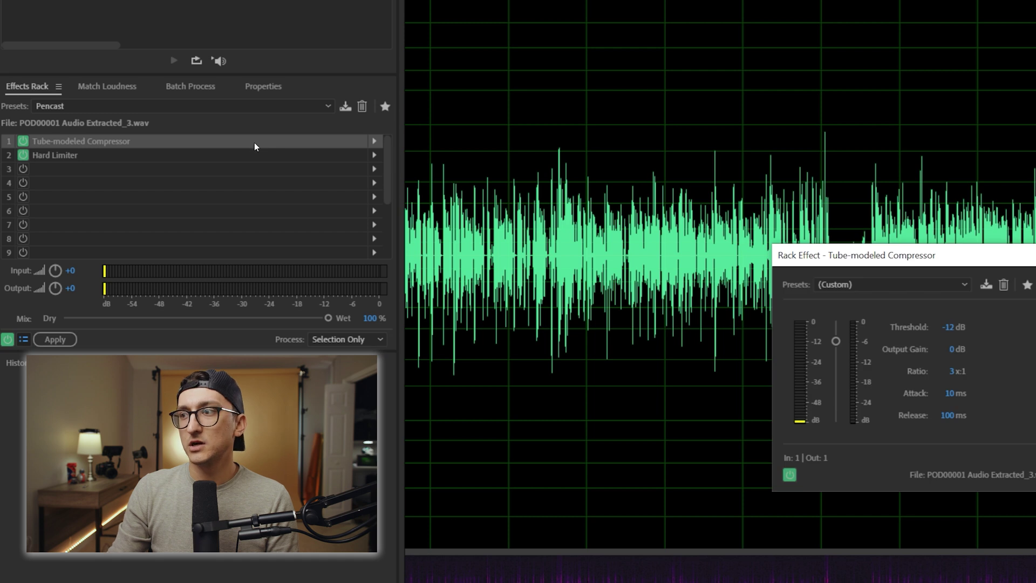
{"action": "left_click_drag", "start_coordinate": [901, 259], "coordinate": [559, 100]}
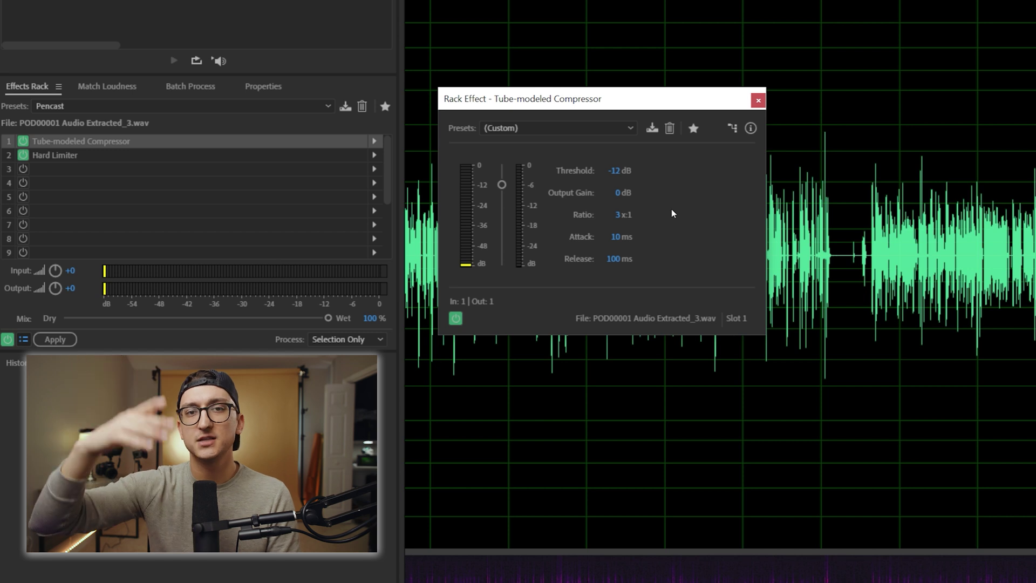
{"action": "left_click", "coordinate": [758, 101]}
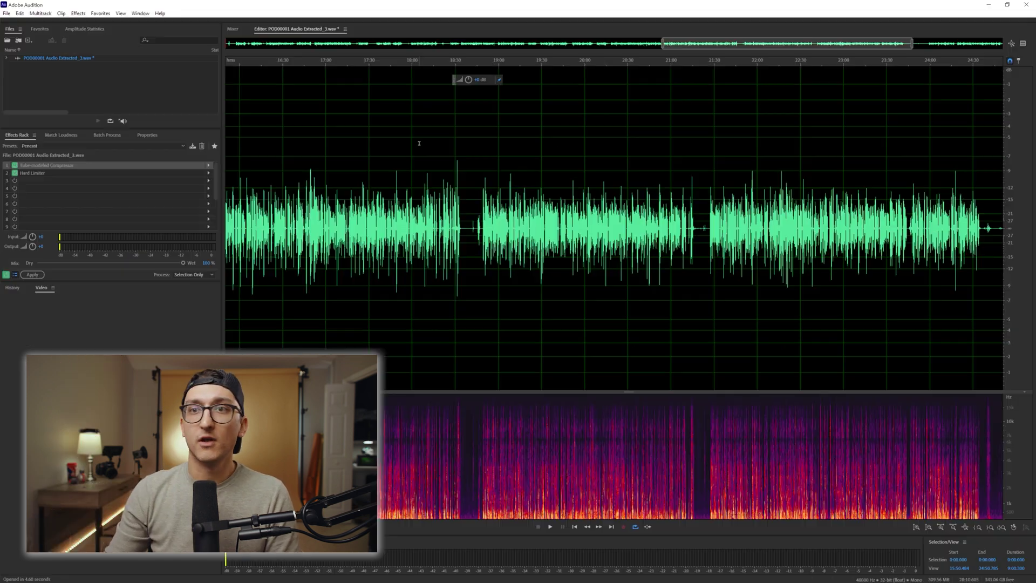
{"action": "double_click", "coordinate": [60, 173]}
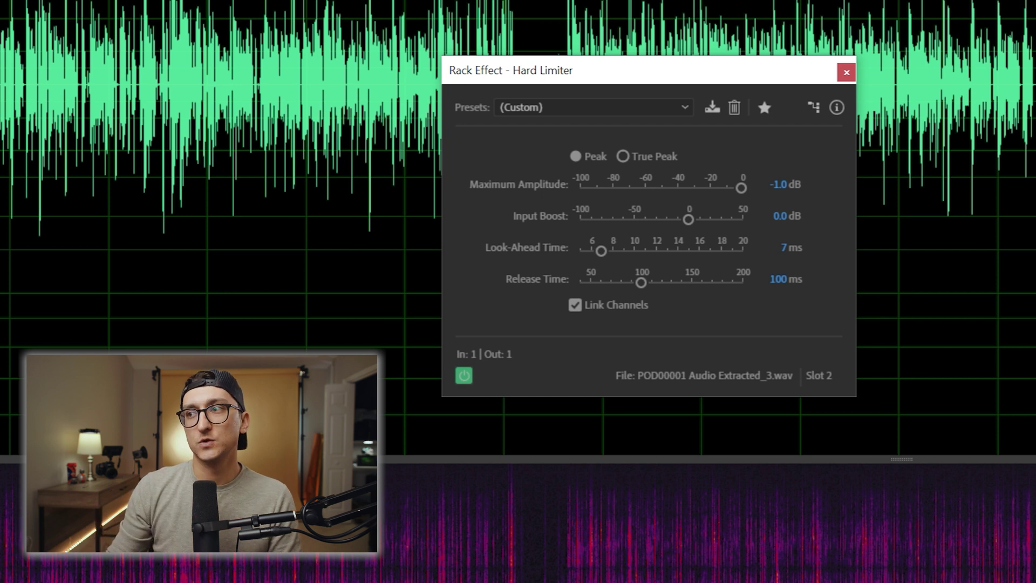
- Close the Hard Limiter window, apply the Effects Rack to the dialogue, and bring up Match Loudness
{"action": "left_click", "coordinate": [847, 72]}
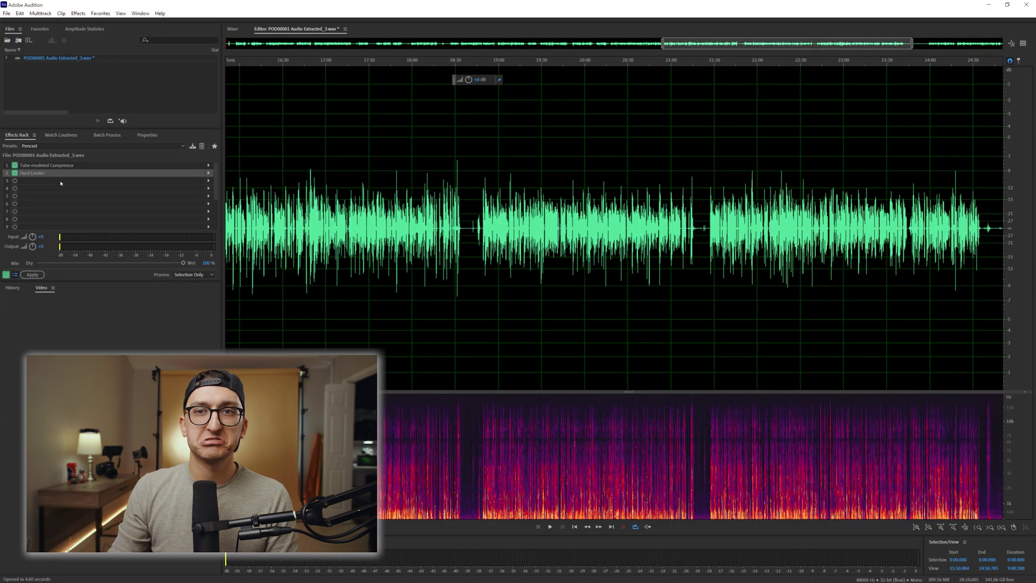
{"action": "left_click", "coordinate": [32, 274]}
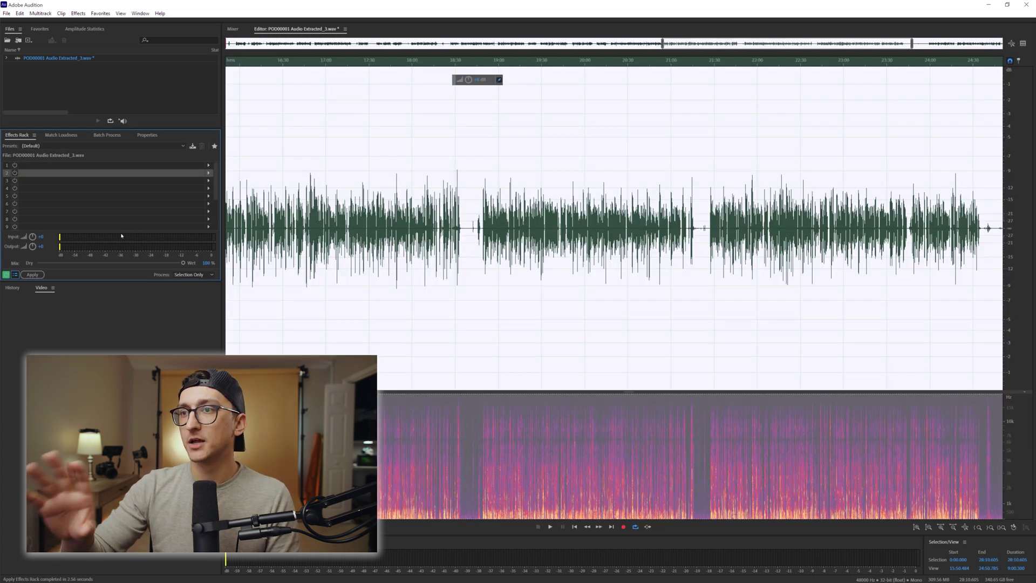
{"action": "left_click", "coordinate": [68, 138]}
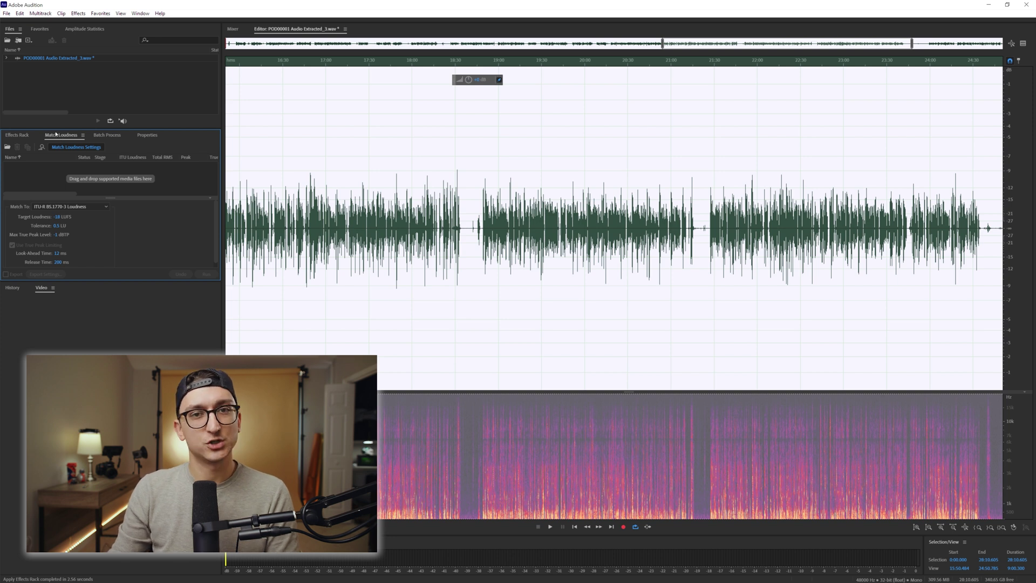
- Add the dialogue file to Match Loudness and run it at ITU-R BS.1770-3, -18 LUFS
{"action": "left_click", "coordinate": [120, 13]}
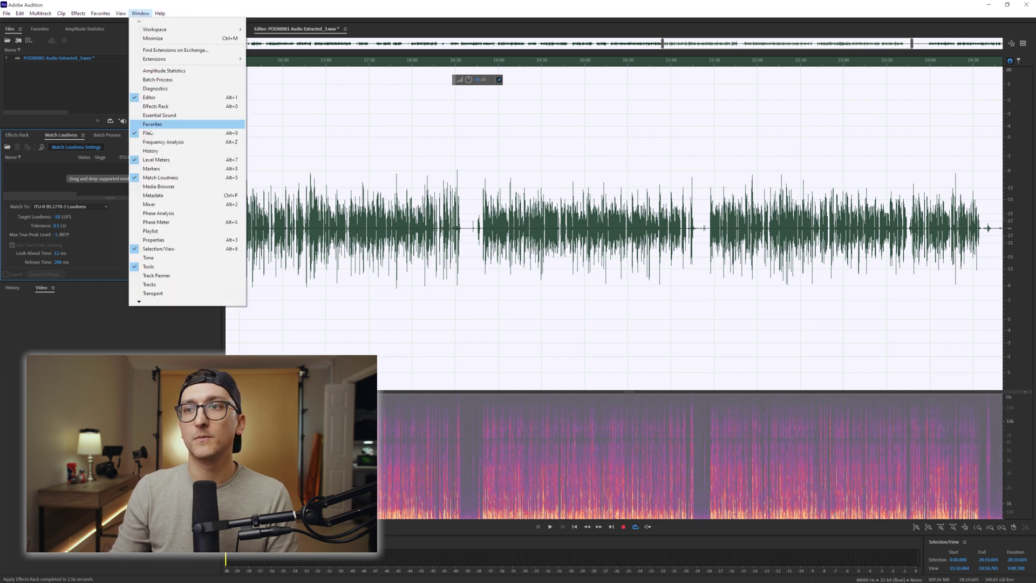
{"action": "left_click", "coordinate": [23, 175]}
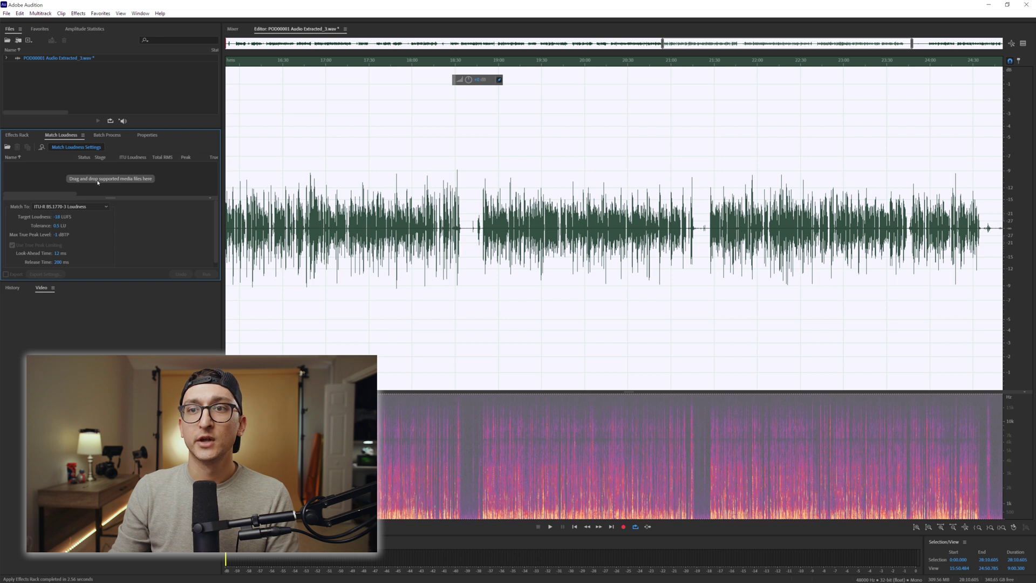
{"action": "left_click", "coordinate": [39, 78]}
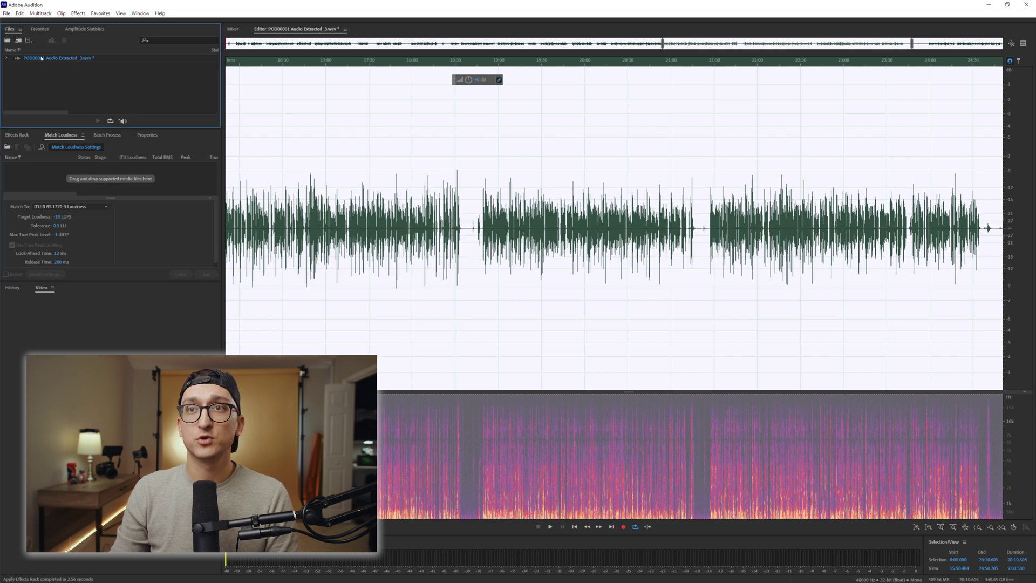
{"action": "left_click_drag", "start_coordinate": [42, 58], "coordinate": [93, 168]}
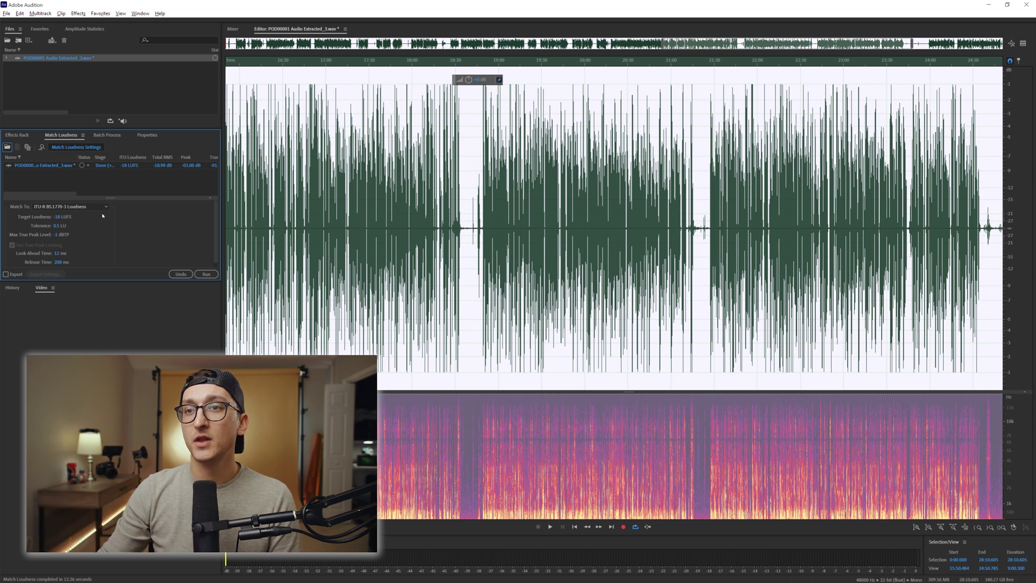
- Save and close the processed dialogue file, then reselect the updated Audio 2 clip in Premiere
{"action": "key", "text": "ctrl+s"}
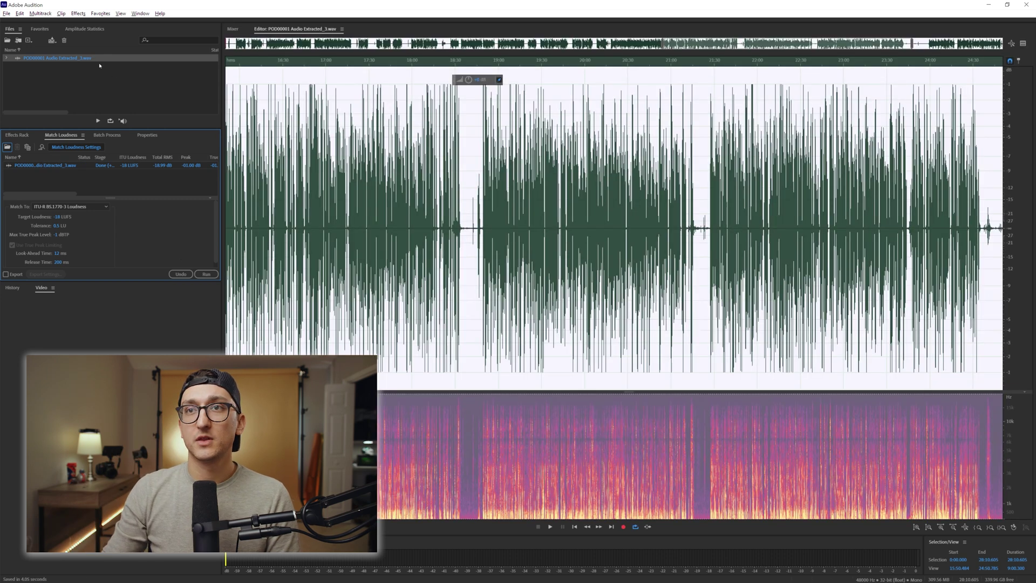
{"action": "left_click", "coordinate": [99, 65]}
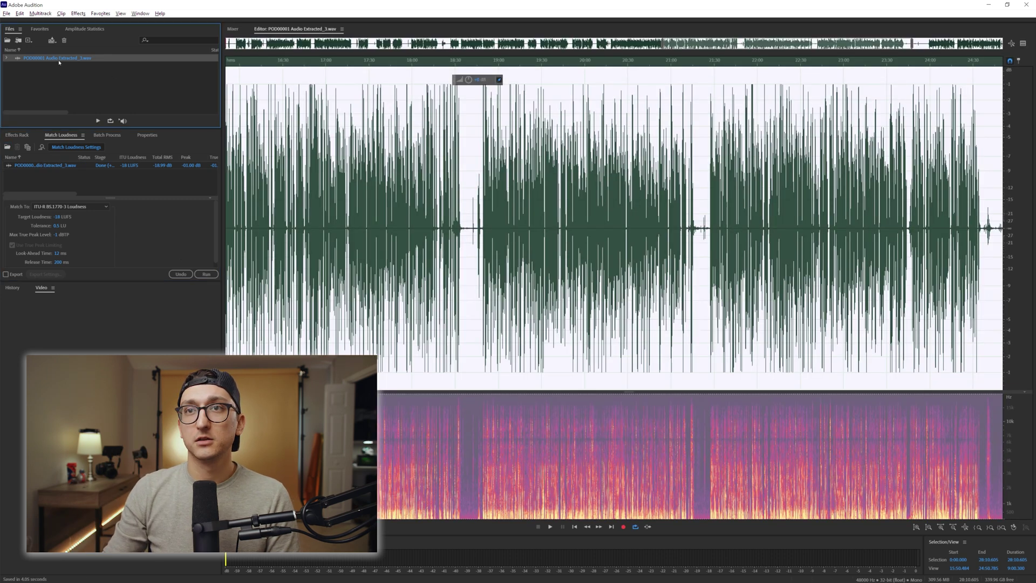
{"action": "key", "text": "ctrl+w"}
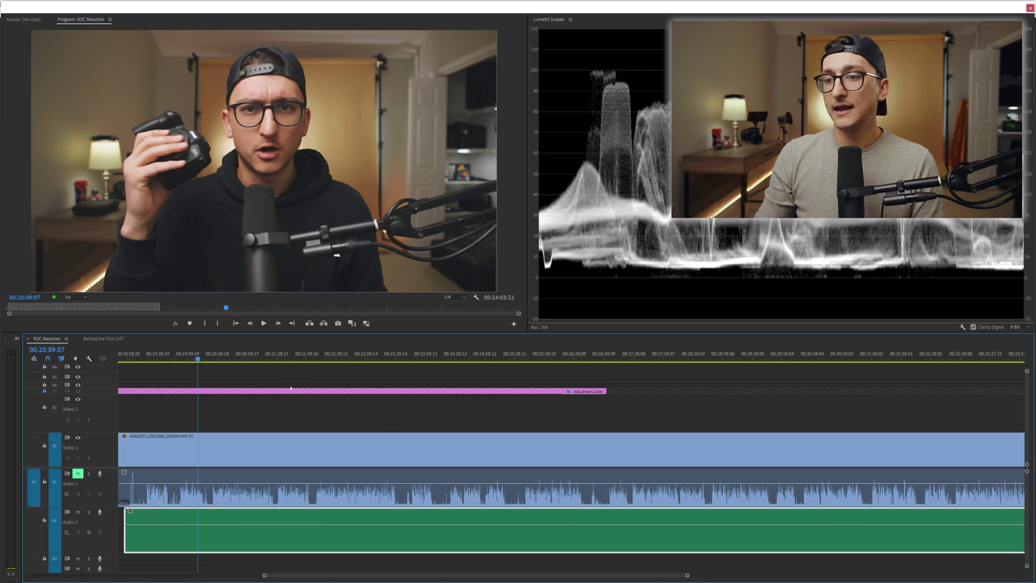
{"action": "left_click", "coordinate": [265, 418]}
{"action": "left_click", "coordinate": [199, 515]}
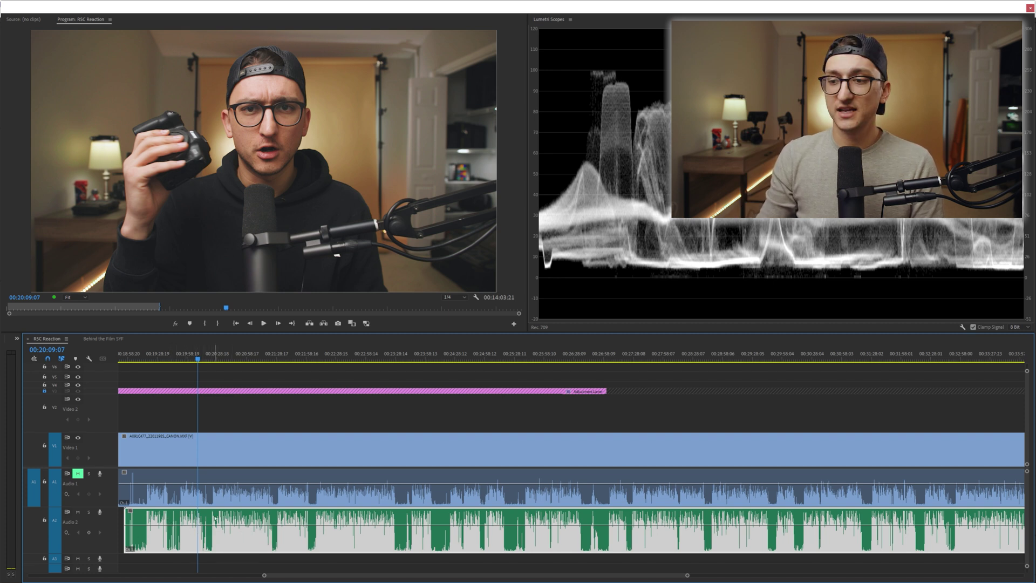
- Zoom the timeline around the playhead, play from about 00:19:51, and widen the Audio Meters panel
{"action": "key", "text": "="}
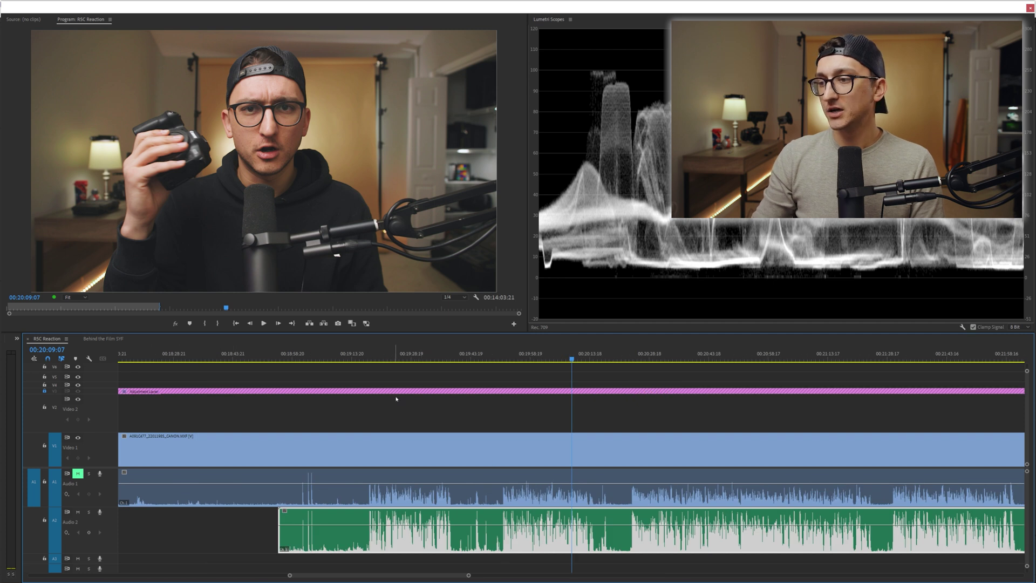
{"action": "key", "text": "minus"}
{"action": "key", "text": "minus"}
{"action": "key", "text": "minus"}
{"action": "key", "text": "minus"}
{"action": "key", "text": "minus"}
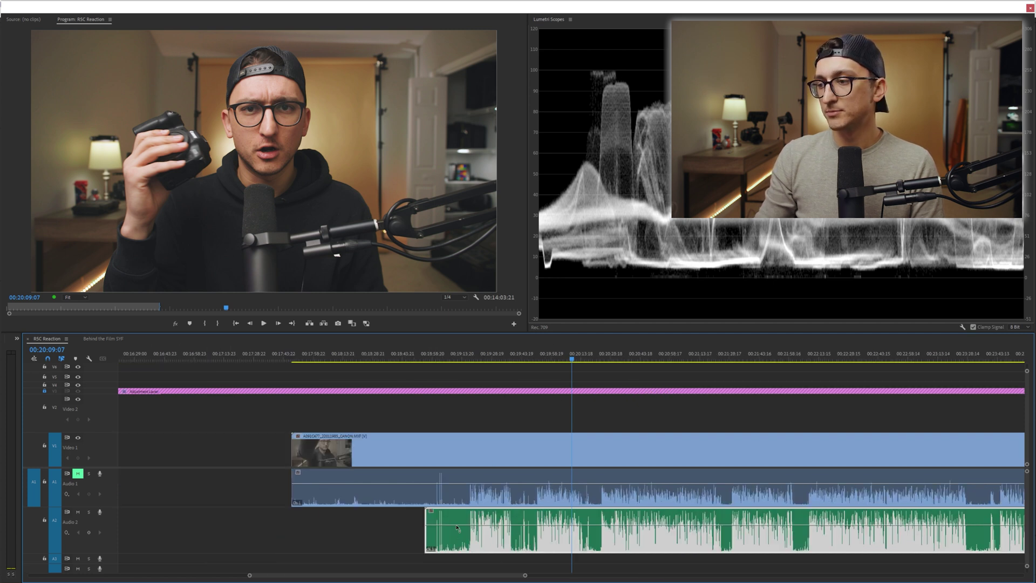
{"action": "key", "text": "="}
{"action": "key", "text": "="}
{"action": "key", "text": "="}
{"action": "key", "text": "="}
{"action": "key", "text": "="}
{"action": "key", "text": "="}
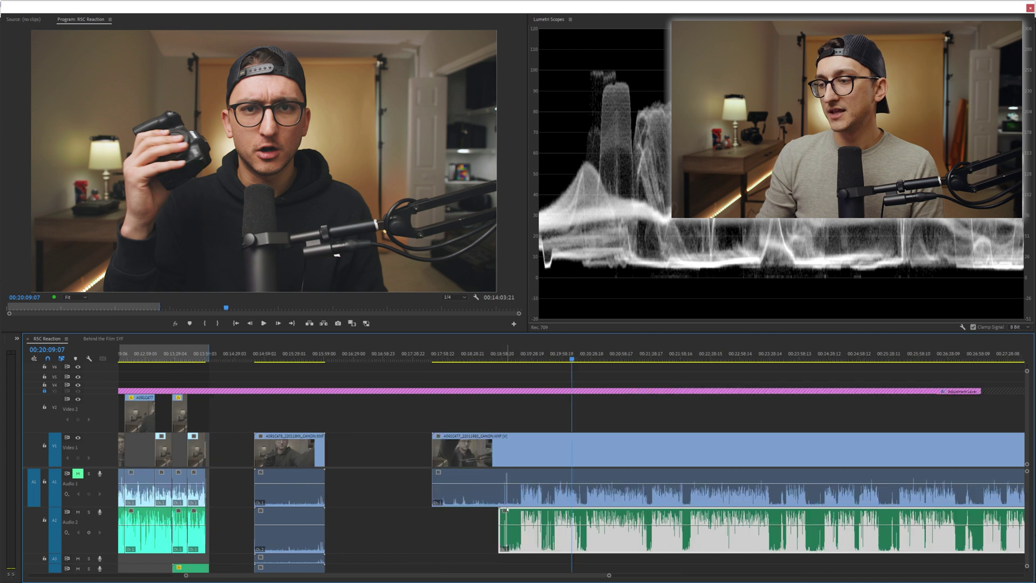
{"action": "key", "text": "space"}
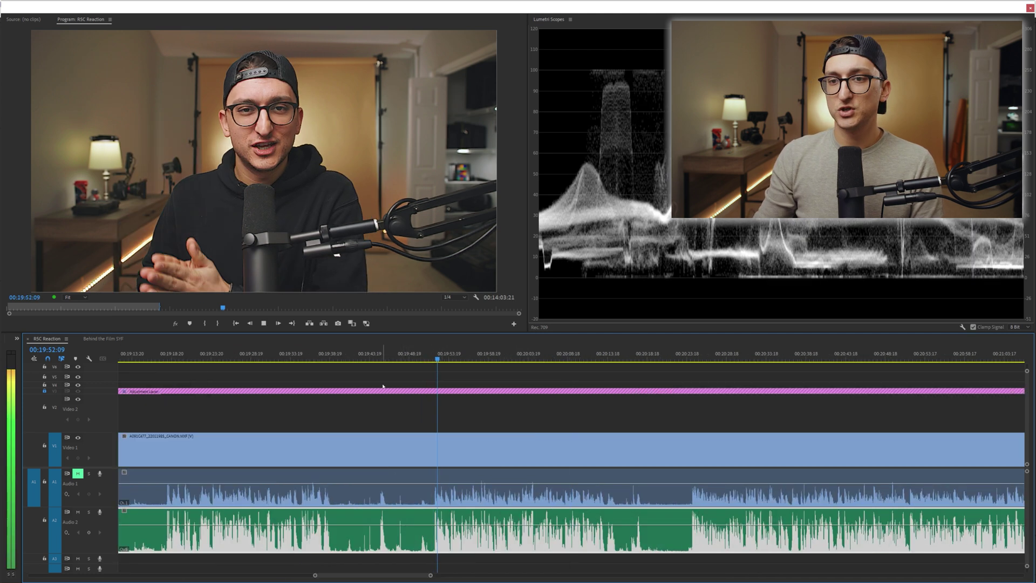
{"action": "left_click_drag", "start_coordinate": [19, 358], "coordinate": [42, 366]}
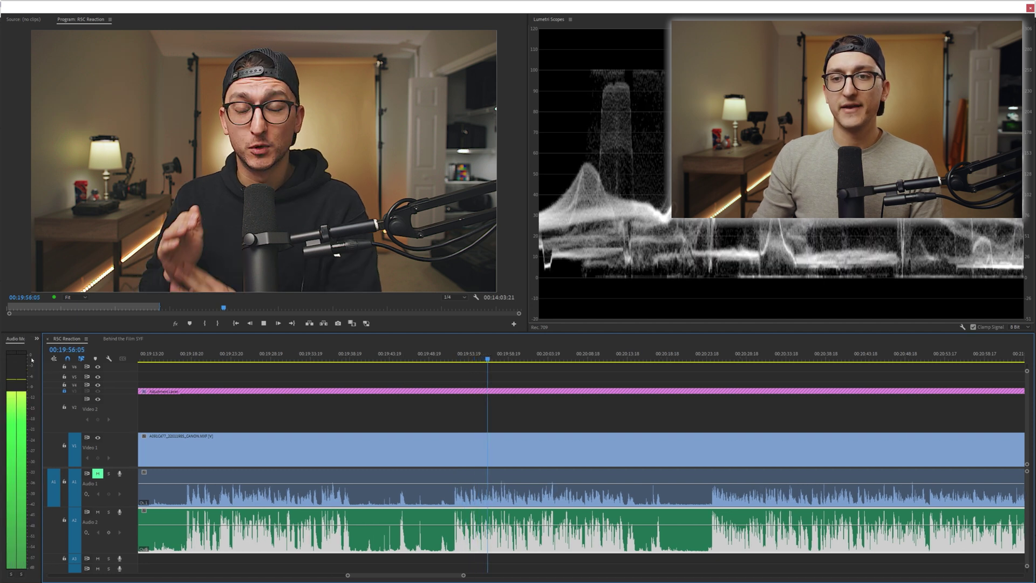